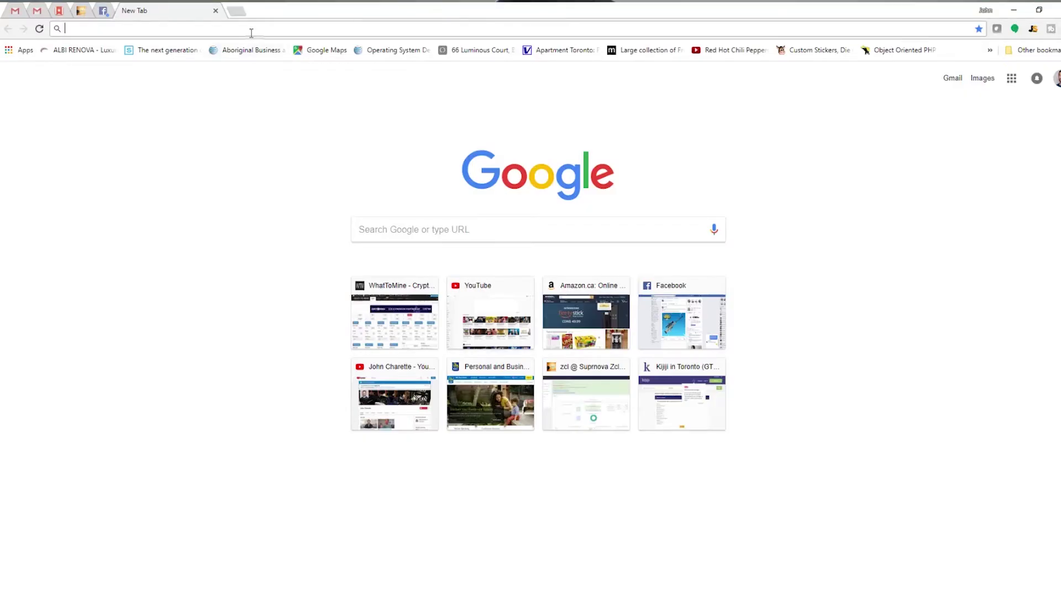
# Enter nicehash.com in the address bar of a new Chrome tab
pyautogui.write('nicehash.com')
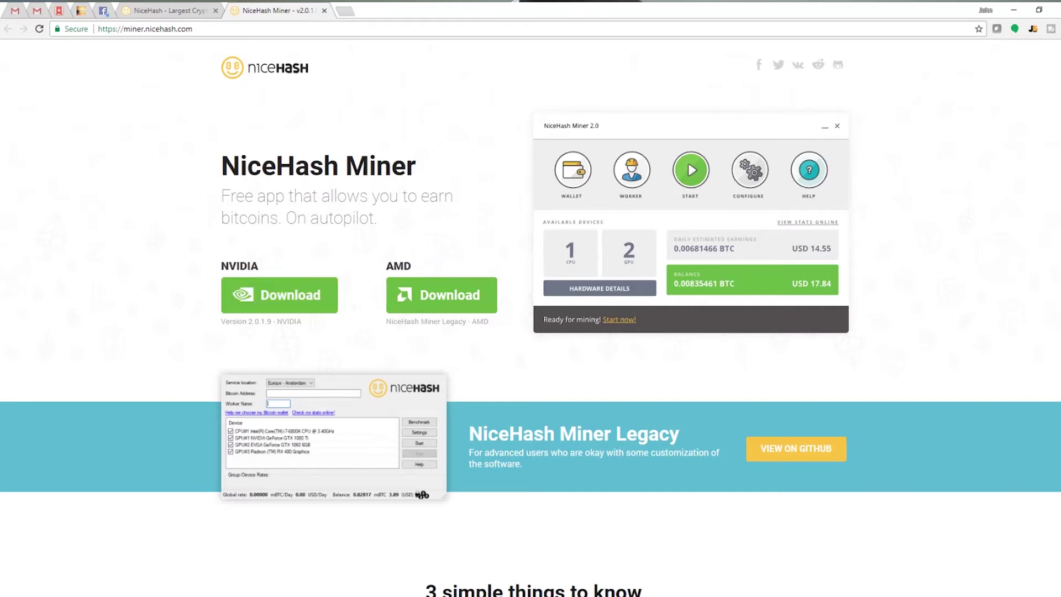
# Bring up the Windows Start menu to search for an app
pyautogui.press('super')
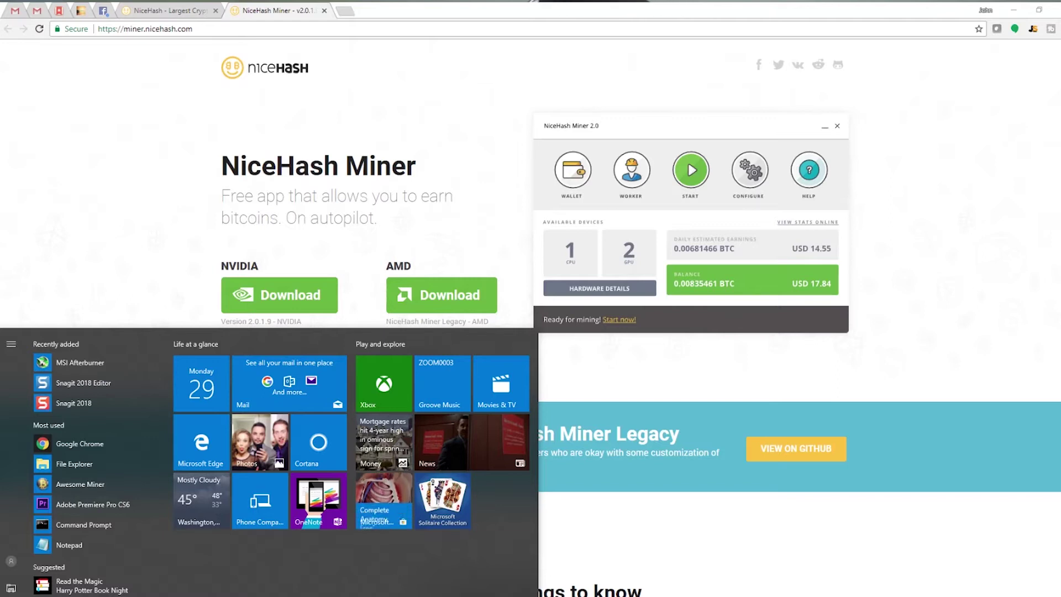
# Check Device Manager's display adapters, confirming an NVIDIA GeForce GTX 1080, then close it
pyautogui.write('device ma')
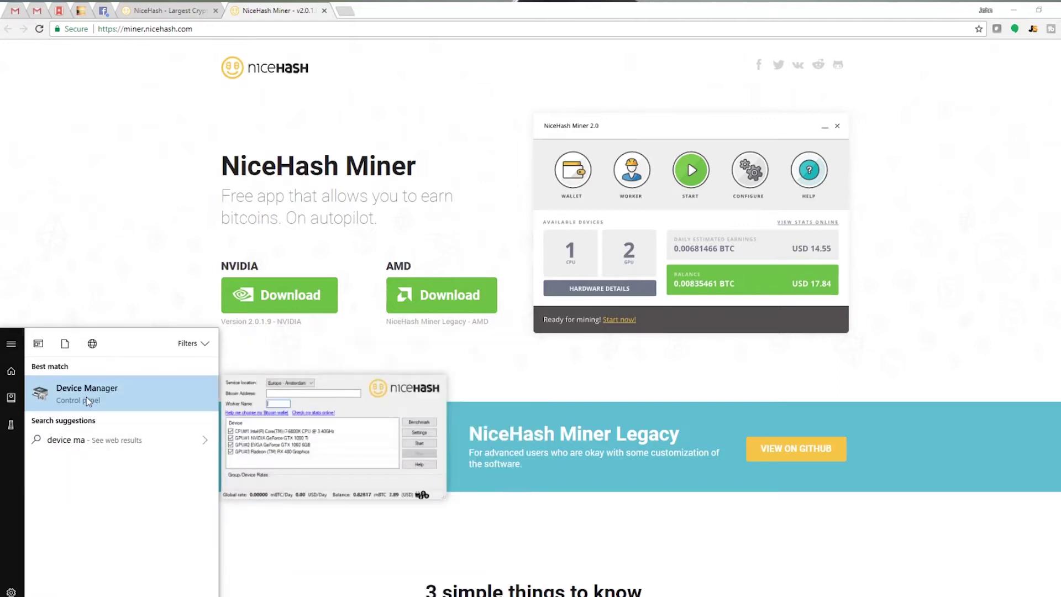
pyautogui.click(86, 396)
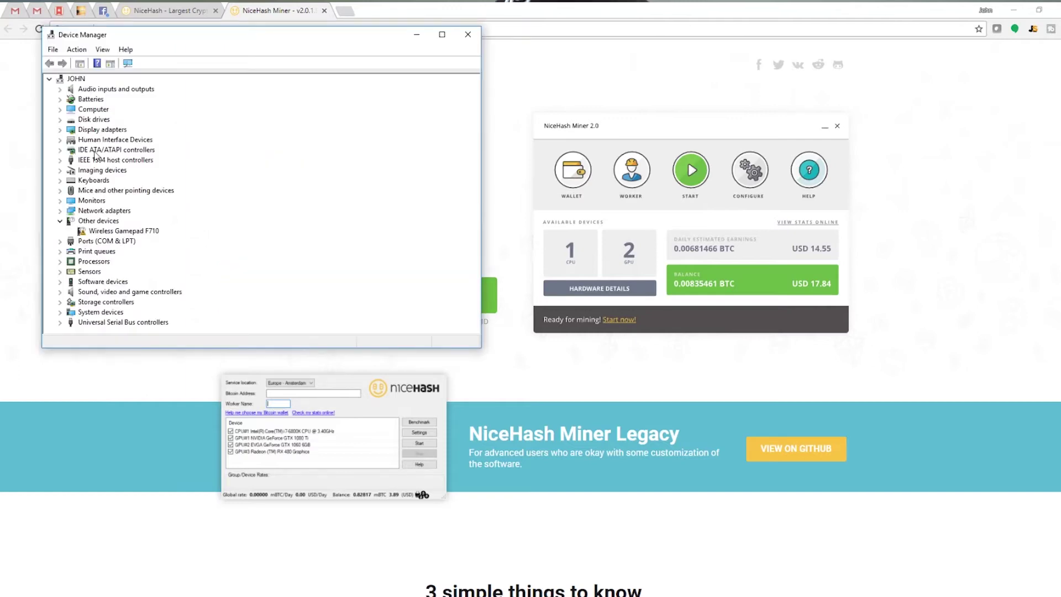
pyautogui.click(60, 129)
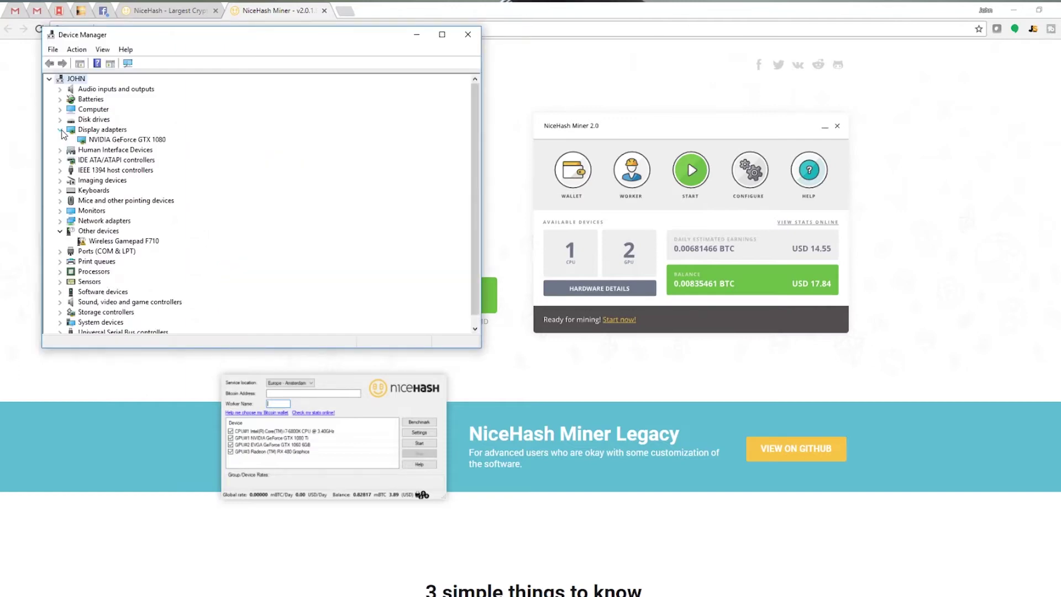
pyautogui.click(146, 142)
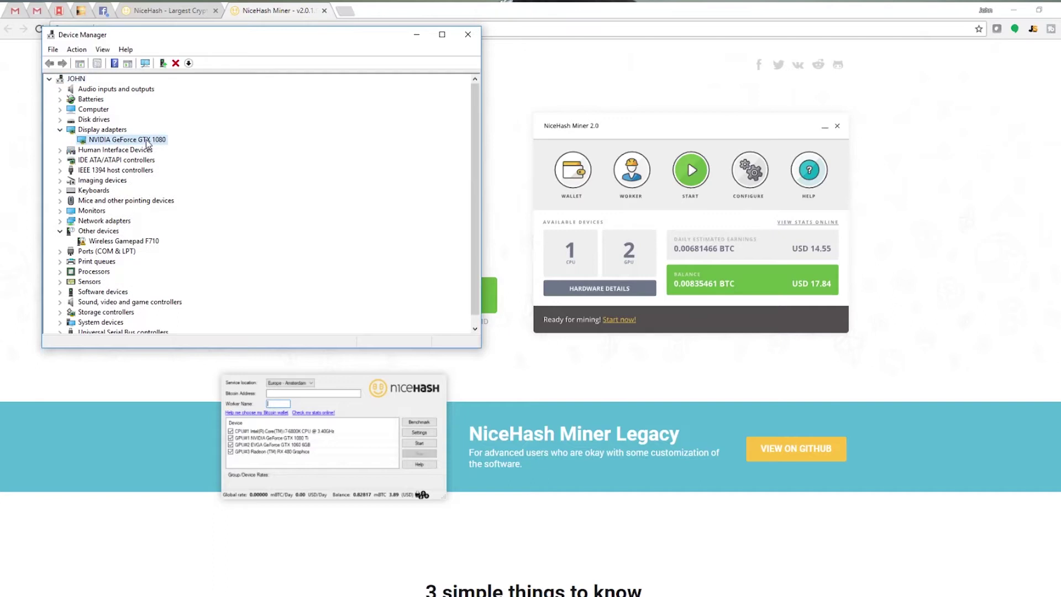
pyautogui.click(467, 34)
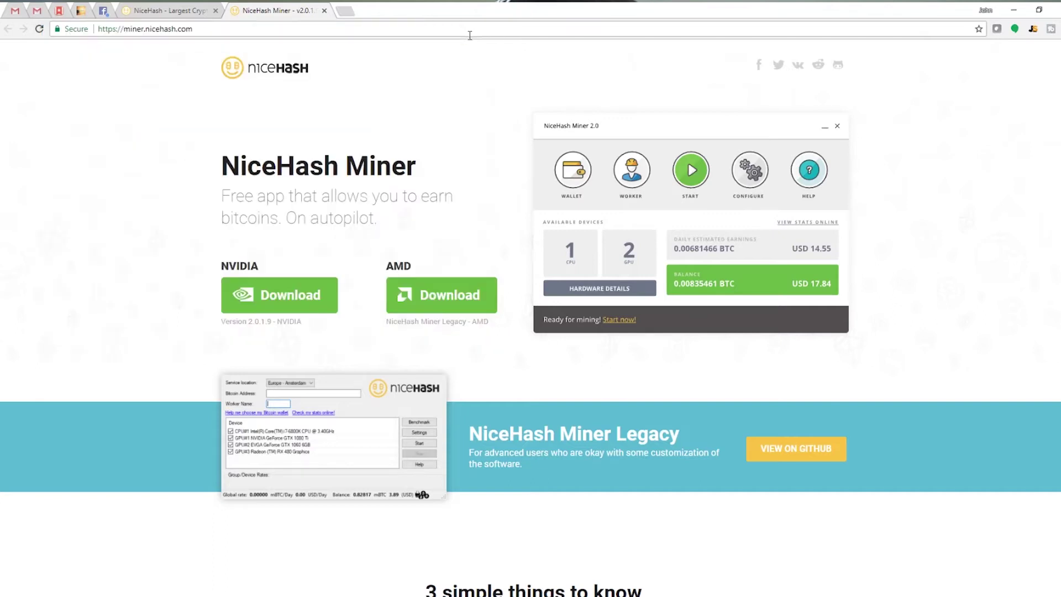
# Download and run the NVIDIA NiceHash Miner 2 installer, agreeing, installing and finishing setup
pyautogui.click(278, 305)
pyautogui.click(575, 346)
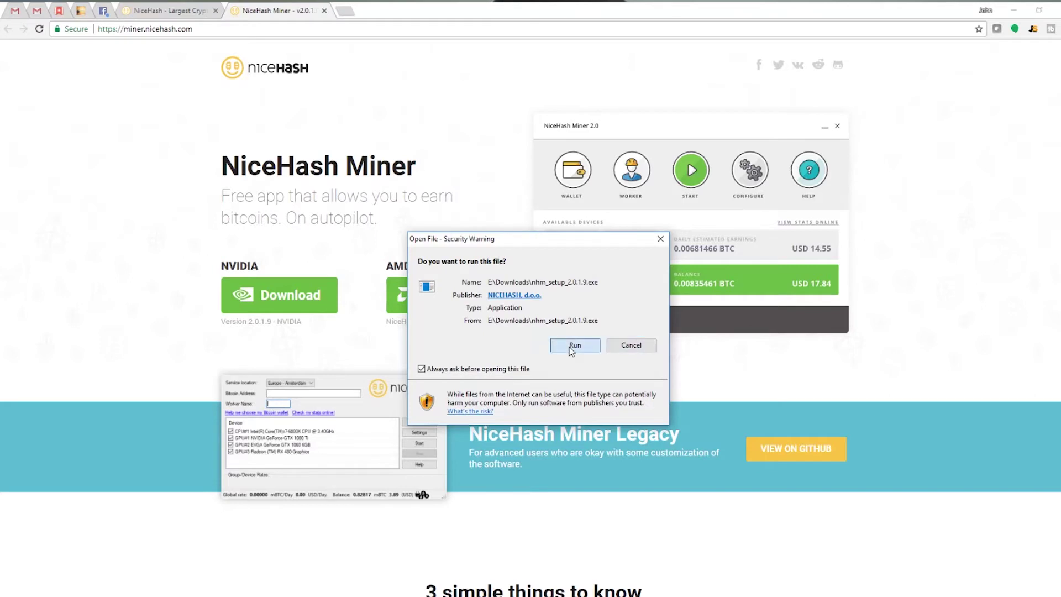
pyautogui.click(1013, 10)
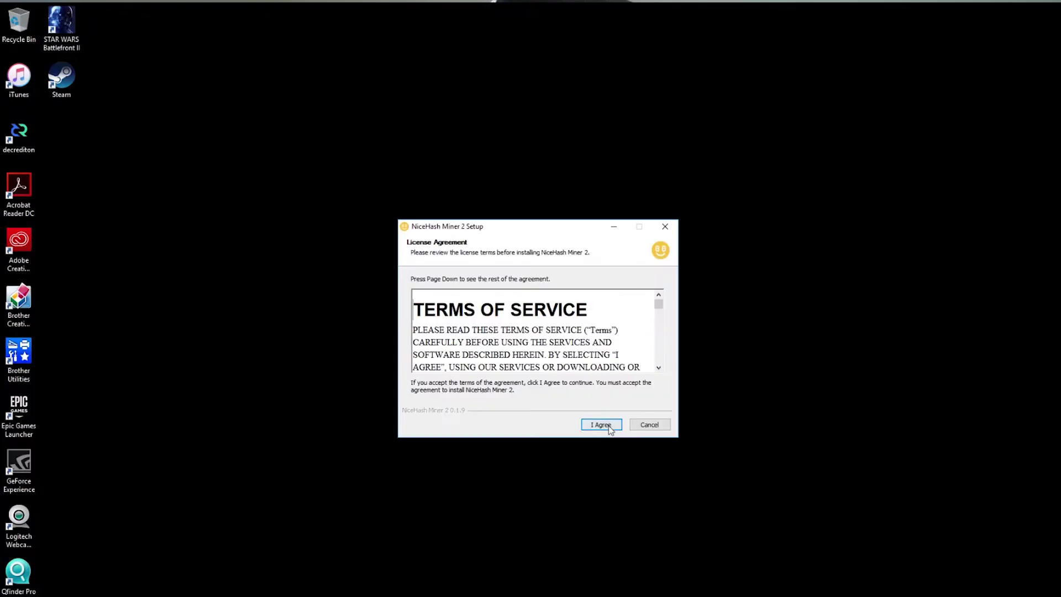
pyautogui.click(605, 425)
pyautogui.click(608, 426)
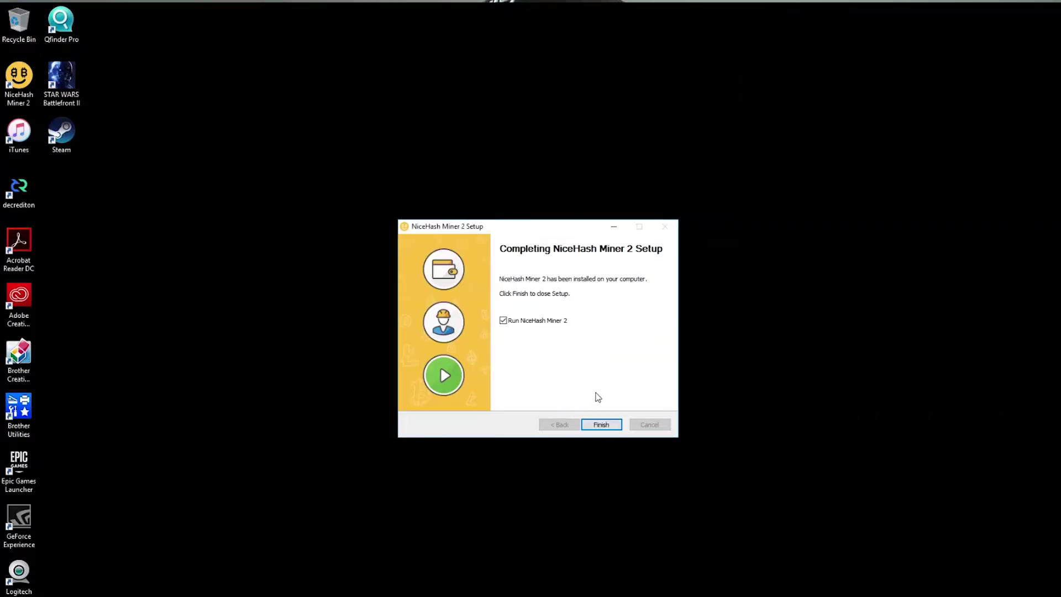
pyautogui.click(601, 423)
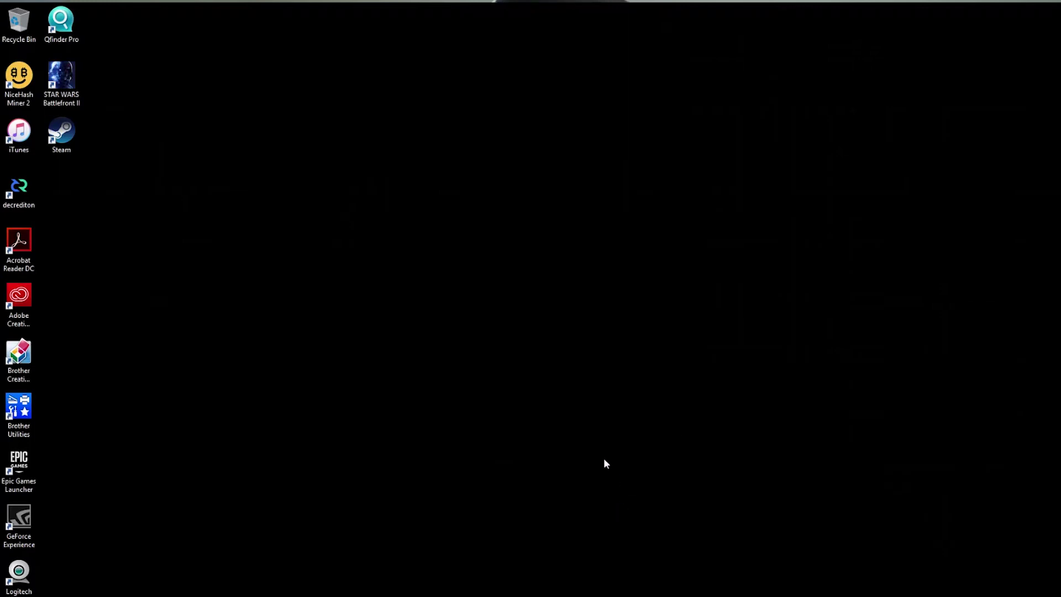
# Accept the licence and risk notices, submit the captcha number, and dismiss the unsupported-devices warning
pyautogui.click(583, 442)
pyautogui.click(576, 439)
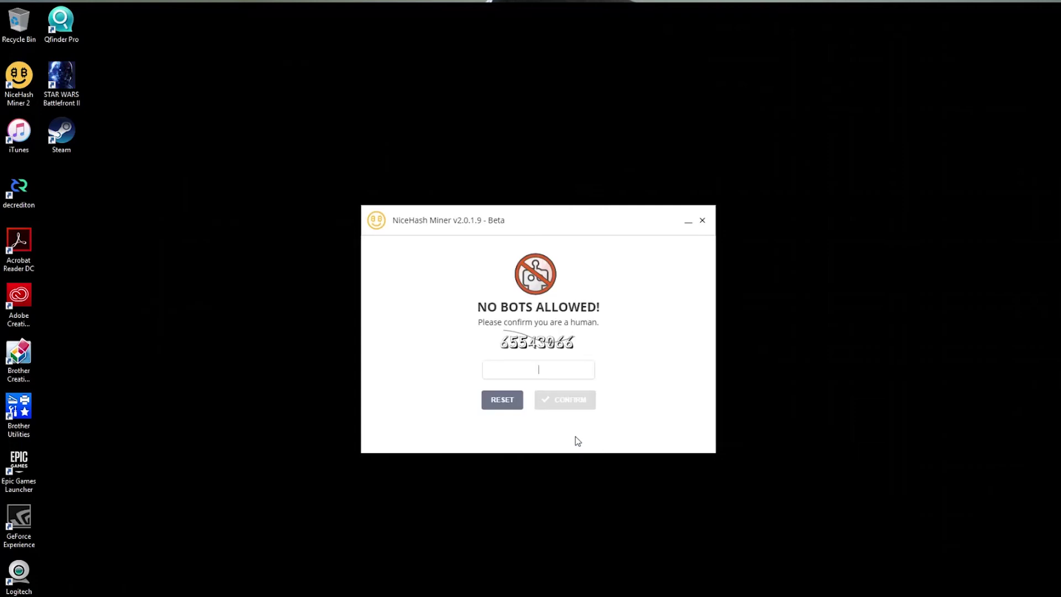
pyautogui.write('65543066')
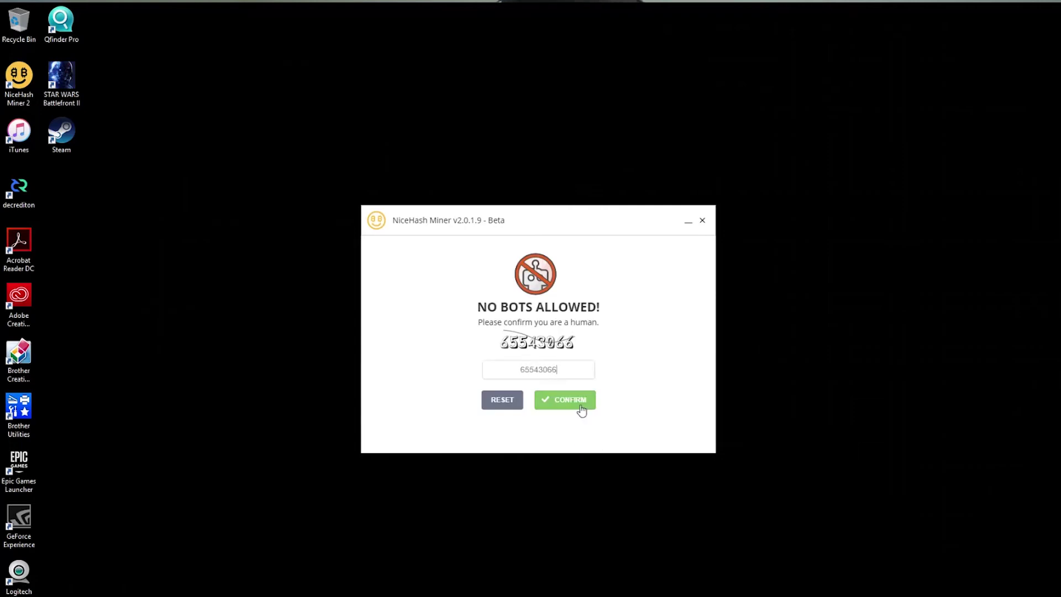
pyautogui.click(581, 407)
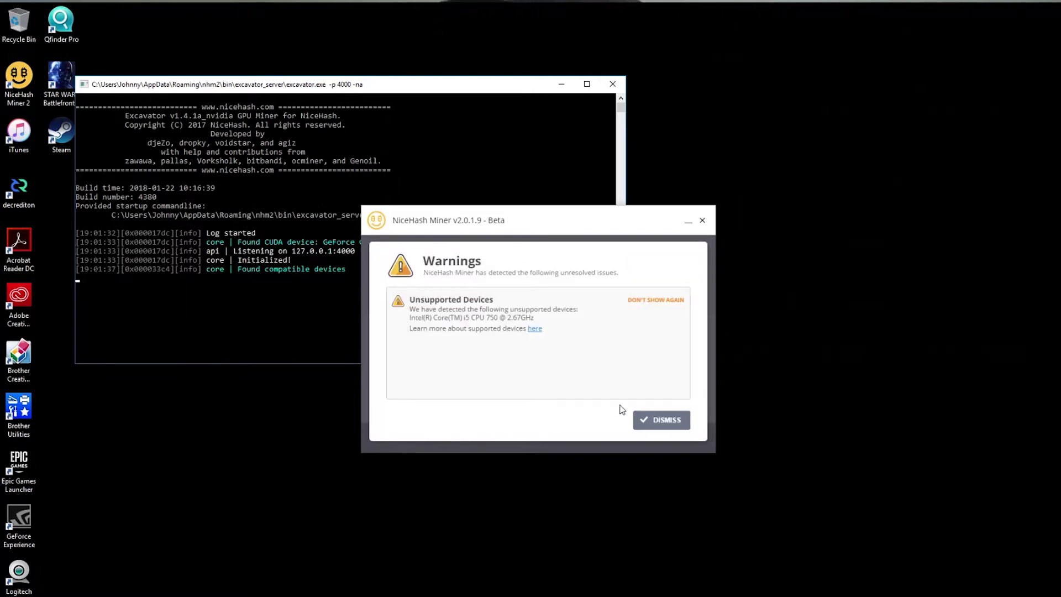
pyautogui.click(662, 300)
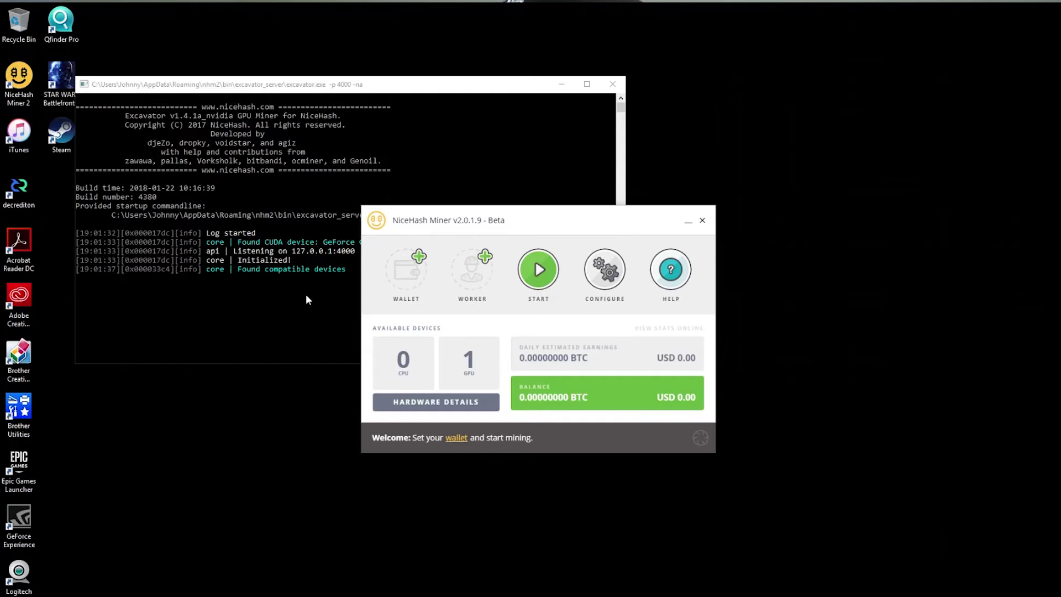
# Open the Wallet settings and type the NiceHash account's e-mail address
pyautogui.click(418, 268)
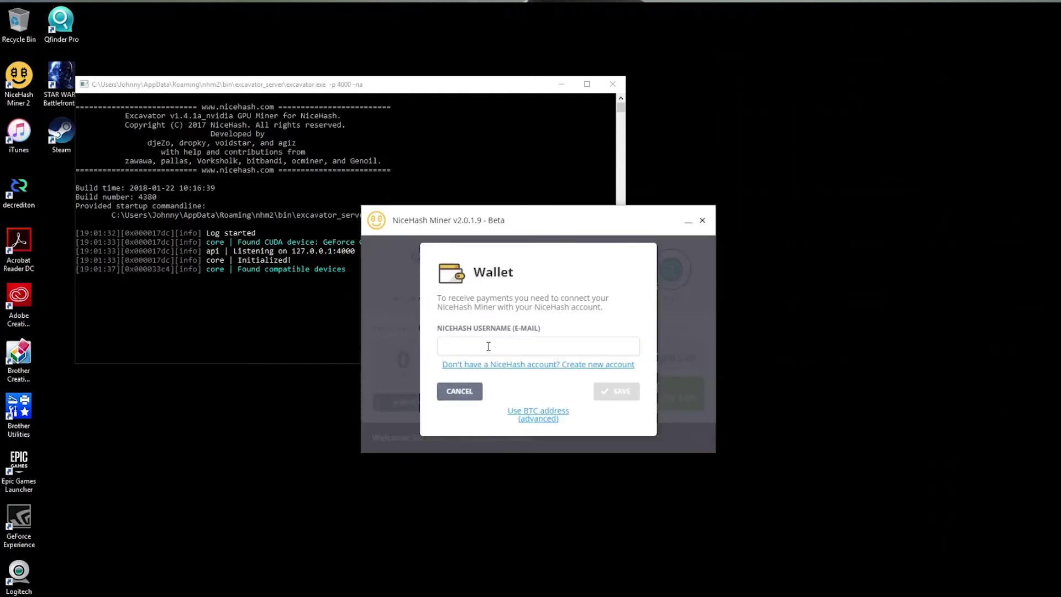
pyautogui.click(488, 346)
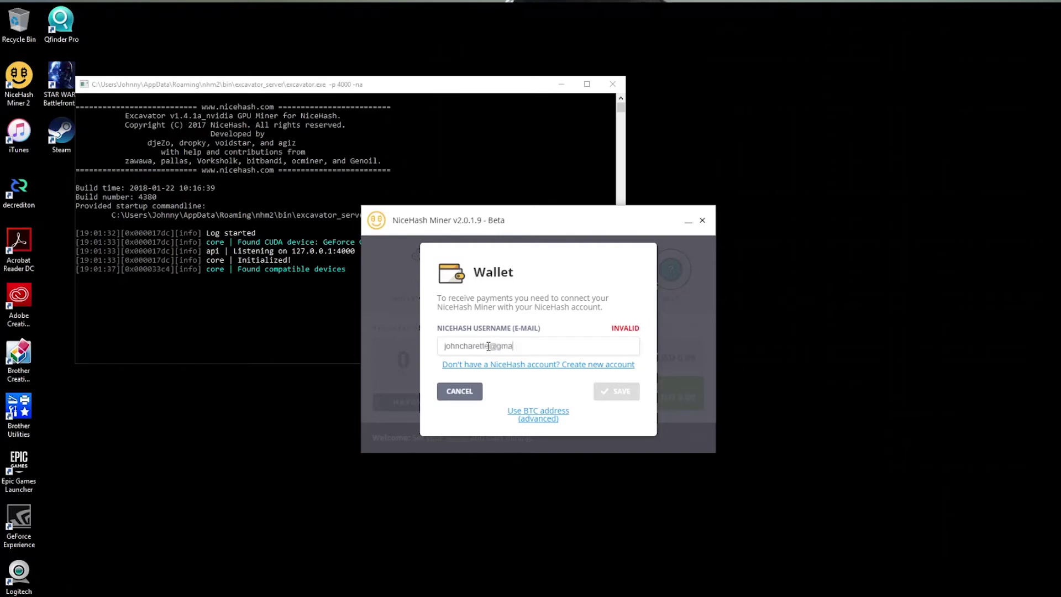
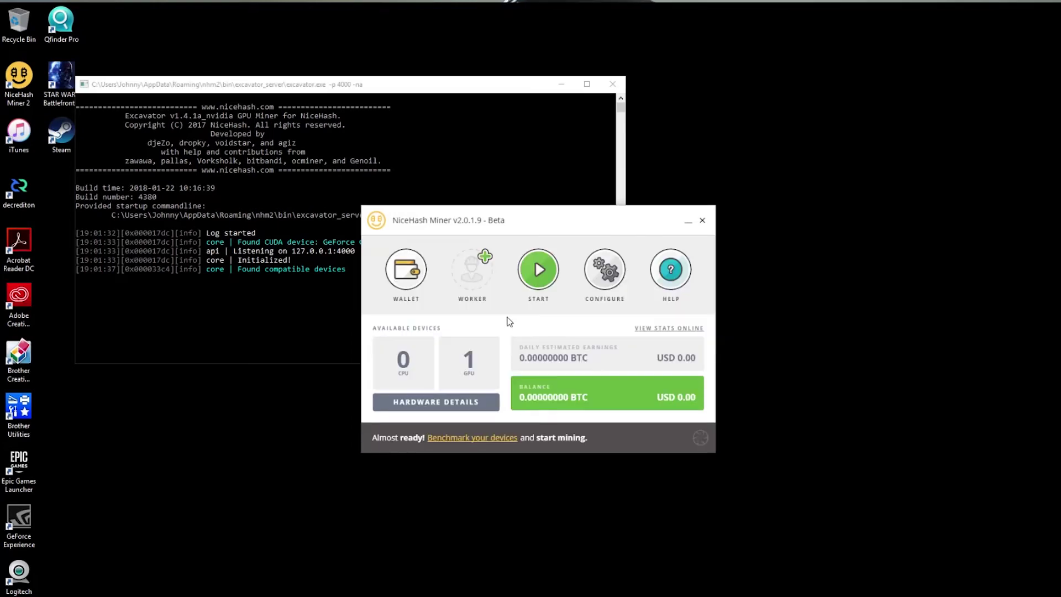
# Start the GPU benchmark and mining, reaching nist5 at about 0.00031642 BTC daily
pyautogui.click(536, 277)
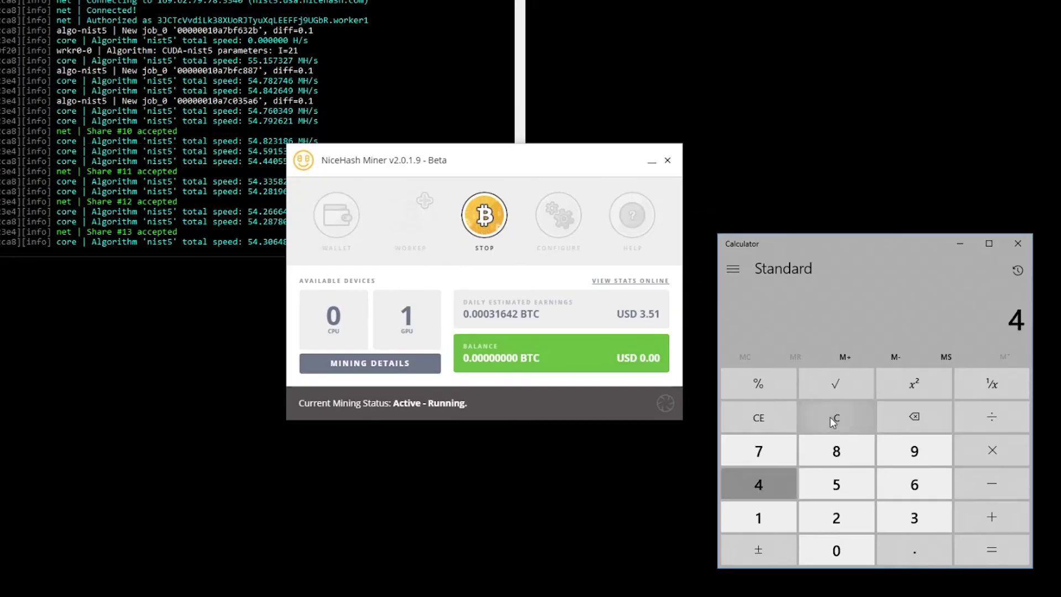
# Multiply the daily 4 by 30 in Calculator to get 120 a month
pyautogui.press('*')
pyautogui.press('3')
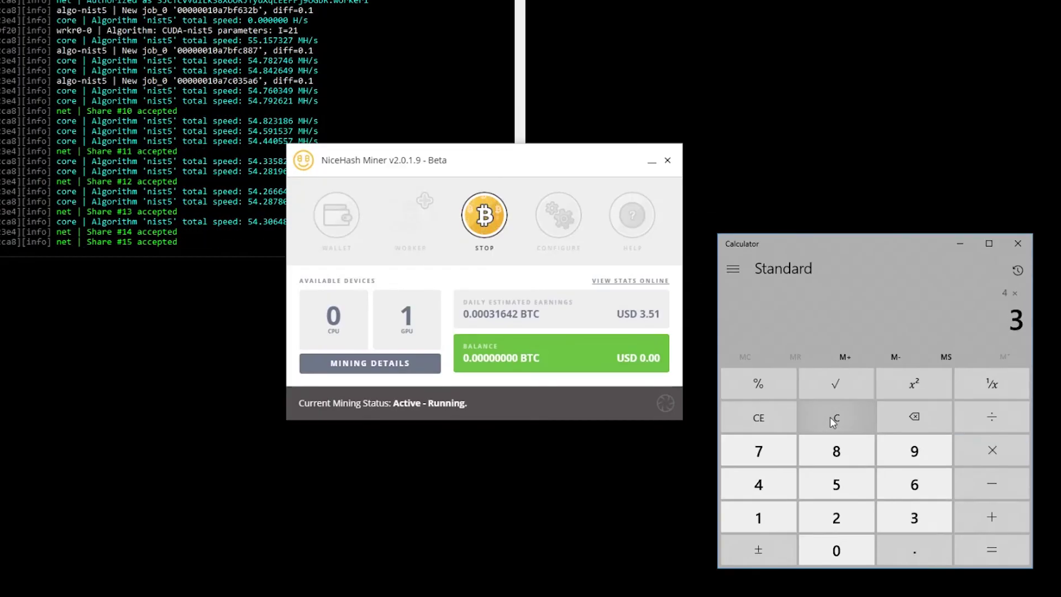
pyautogui.press('Escape')
pyautogui.write('120')
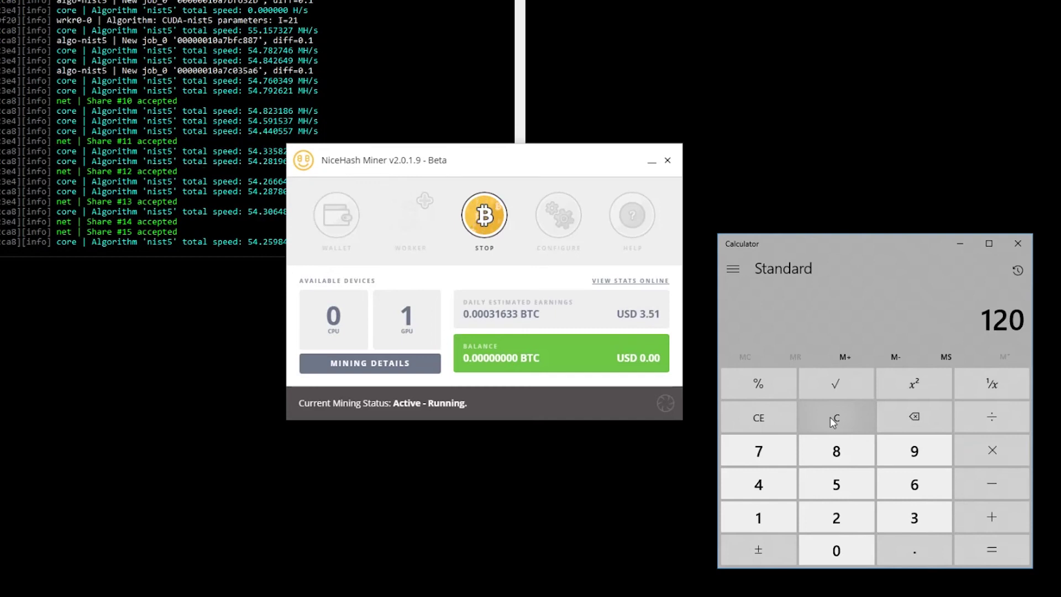
# Clear Calculator and divide 600 by 120 to get 5
pyautogui.click(829, 417)
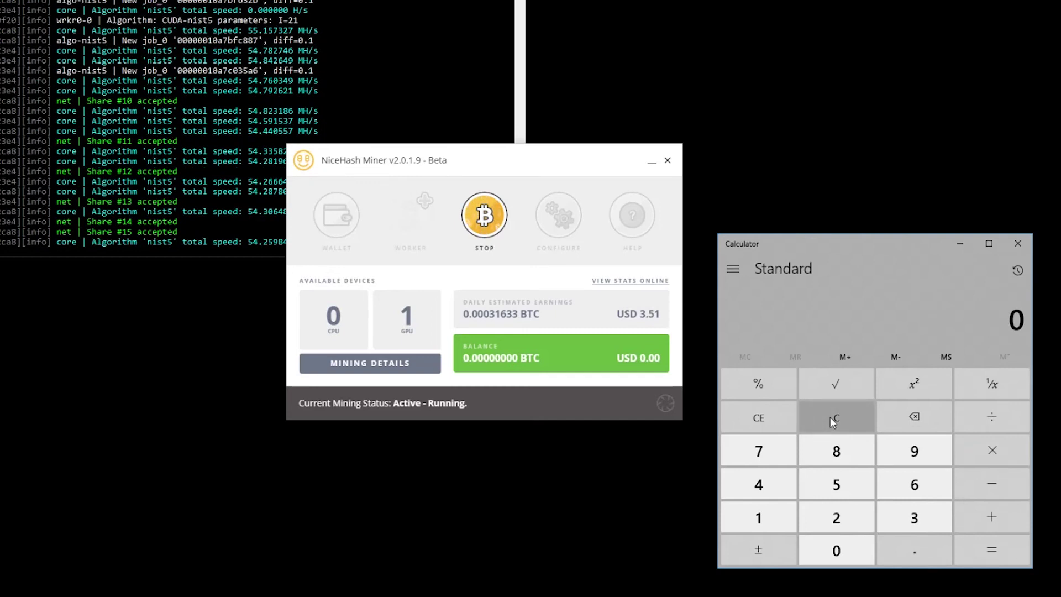
pyautogui.write('600/120')
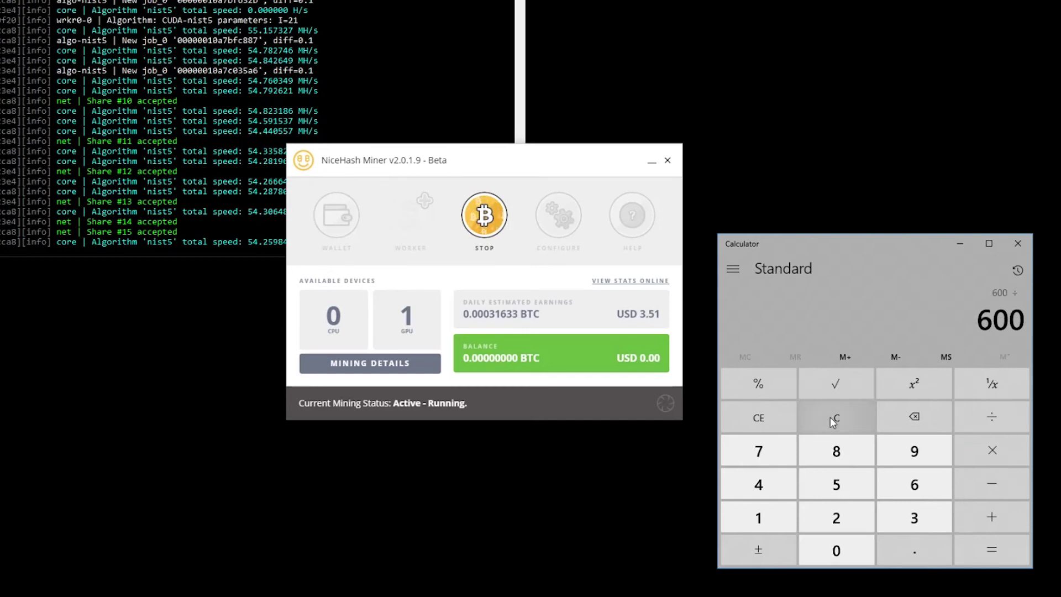
pyautogui.press('Return')
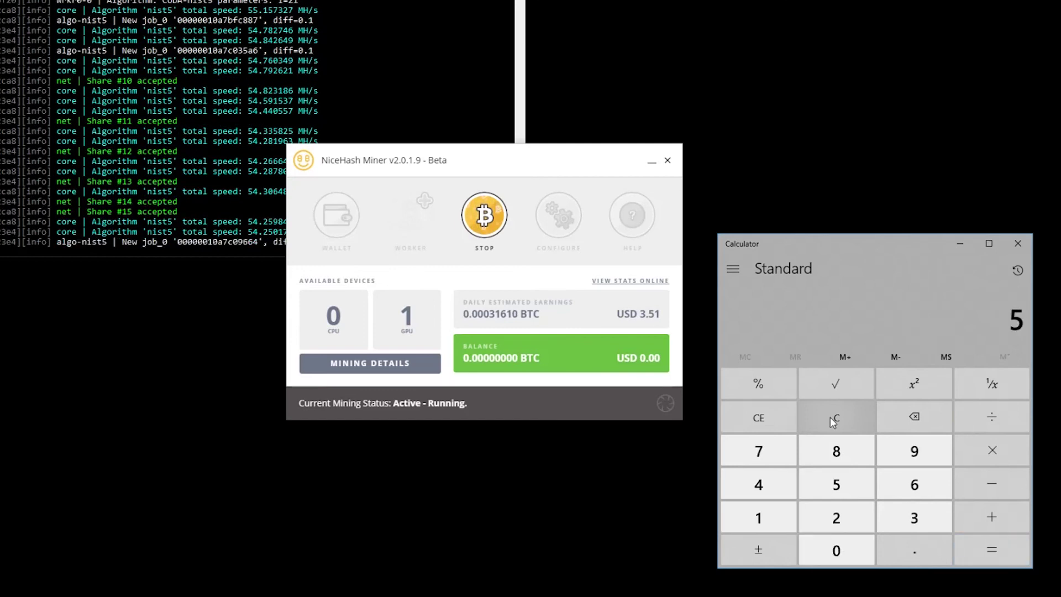